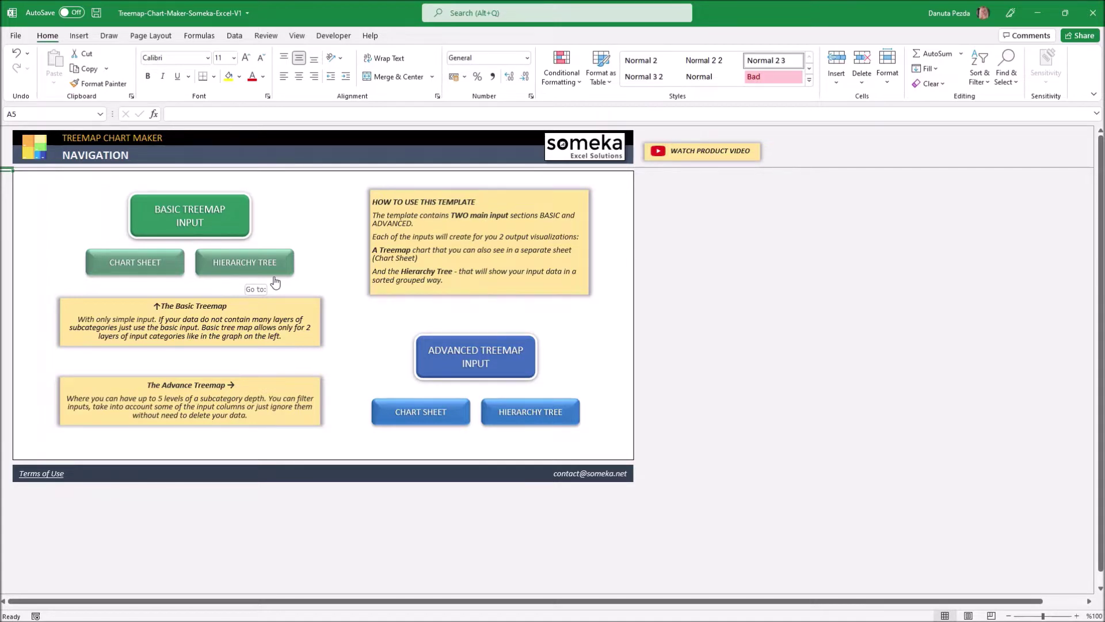
- On Basic Treemap Input, enter Pets as the category in the five rows below Plants
click(217, 215)
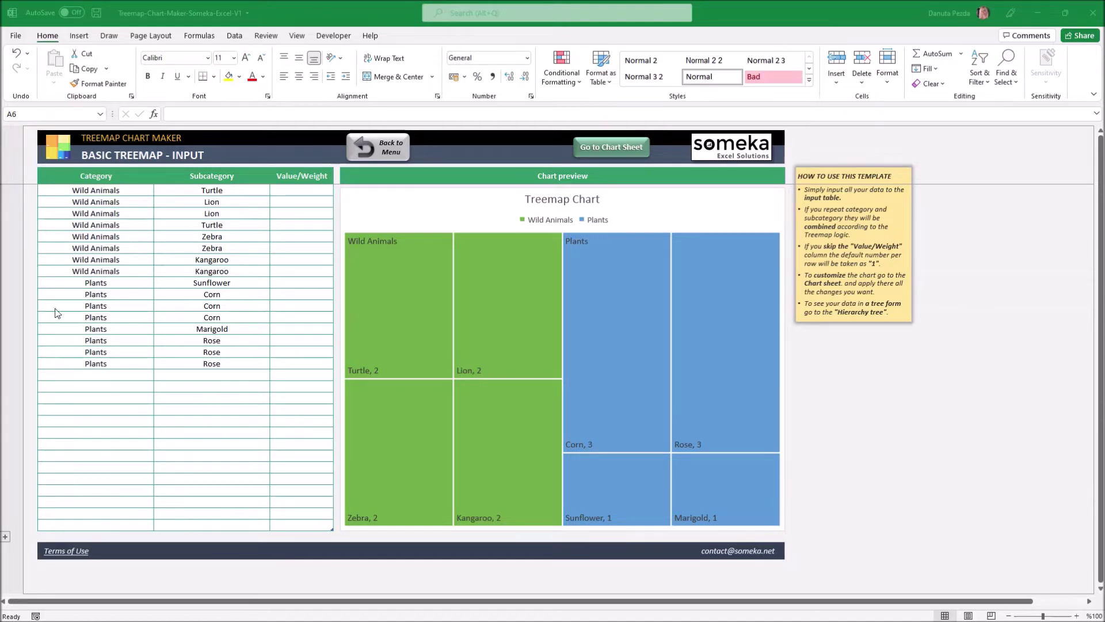
click(98, 374)
text(Pets)
key(Return)
text(Pets)
key(Return)
text(Pets)
key(Return)
text(Pets)
key(Return)
text(Pets)
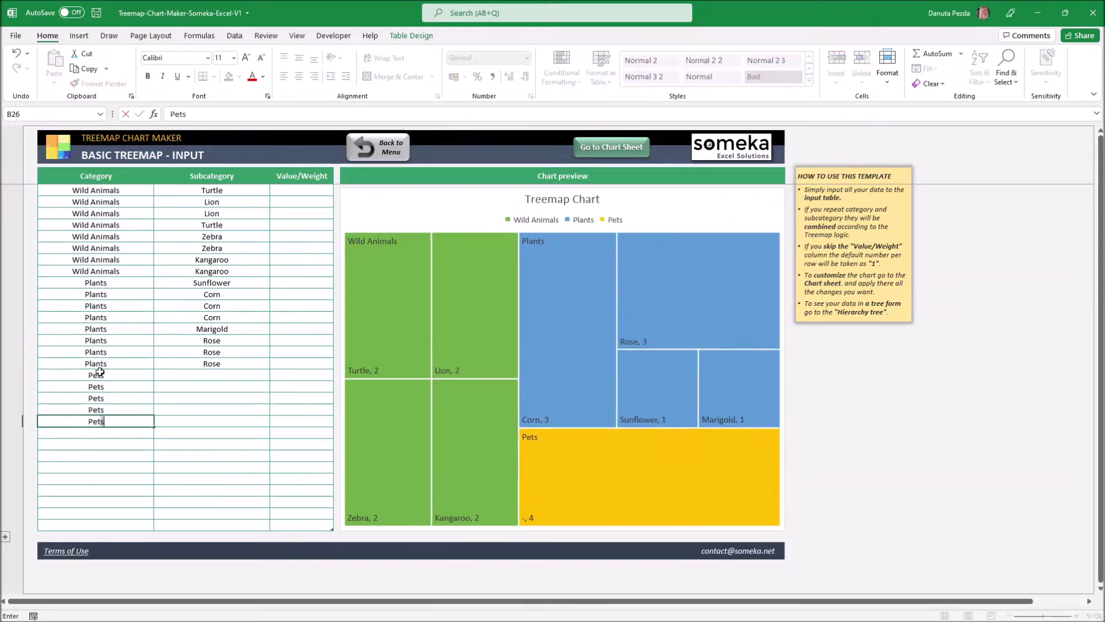
key(Return)
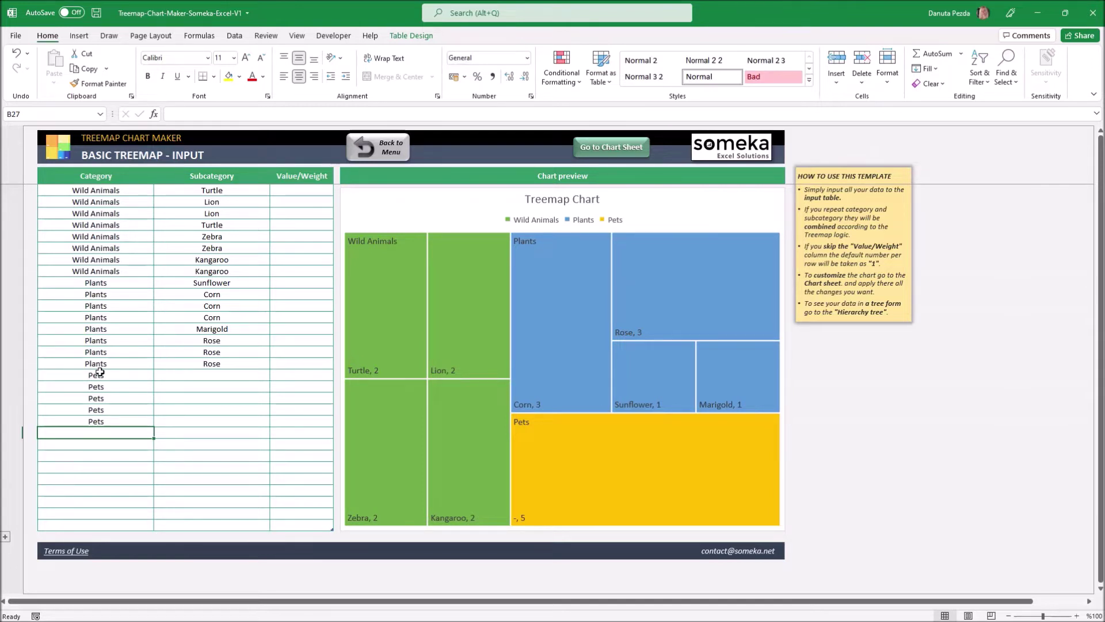
- Fill the Pets subcategories with Cat, Dog, Parrot, Hamster and Gold fish
click(193, 374)
text(Cat Dog Parrot Hamster Gold fish)
key(Return)
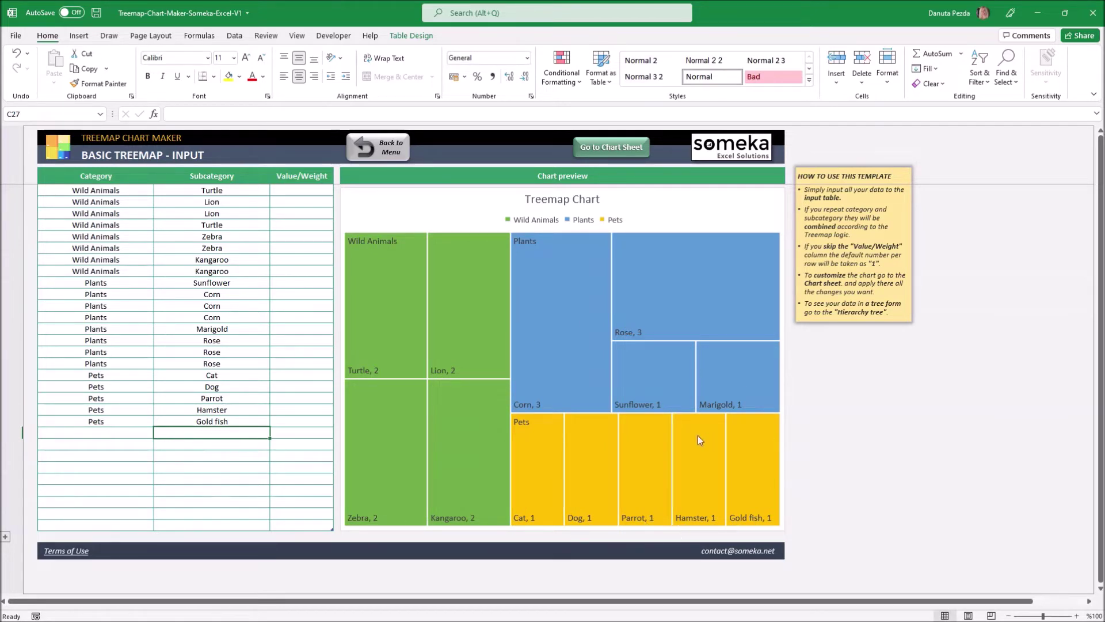
mouse_move(695, 442)
mouse_move(448, 343)
drag(104, 189, 190, 193)
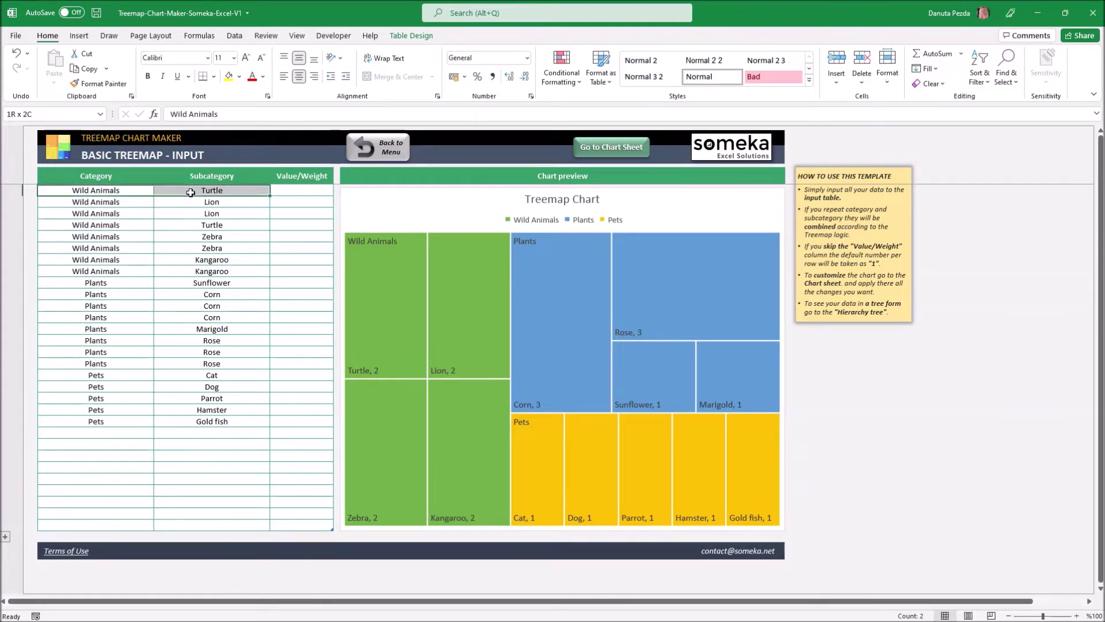
drag(99, 227, 158, 224)
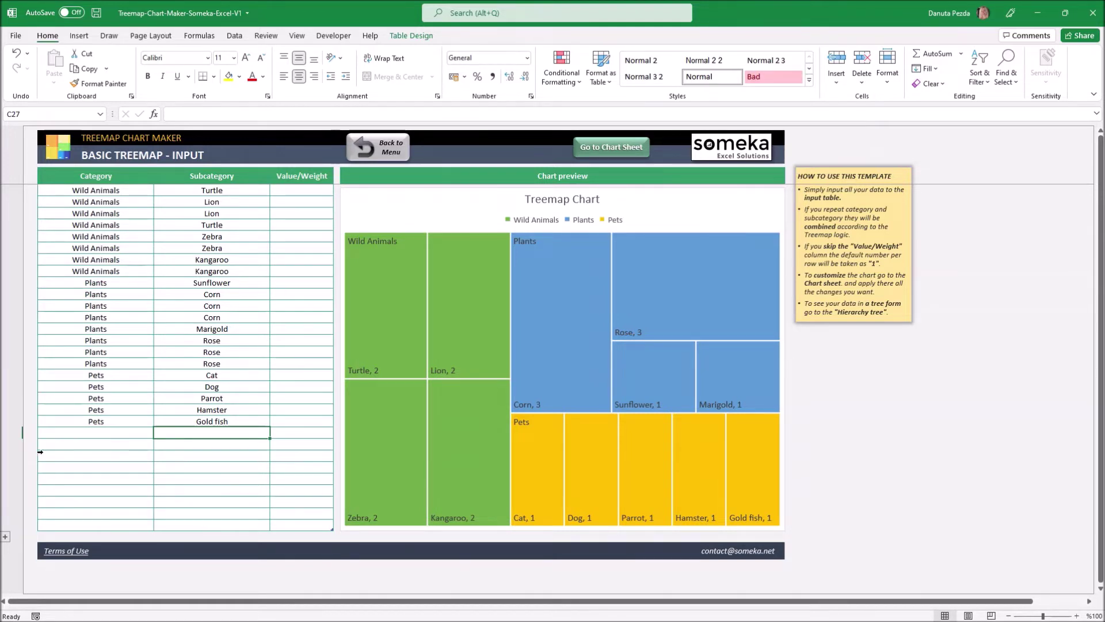
- Add a new row with category Wild Animals and subcategory Panthera
click(92, 432)
text(Wild Animals)
key(Tab)
text(Panthera)
key(Return)
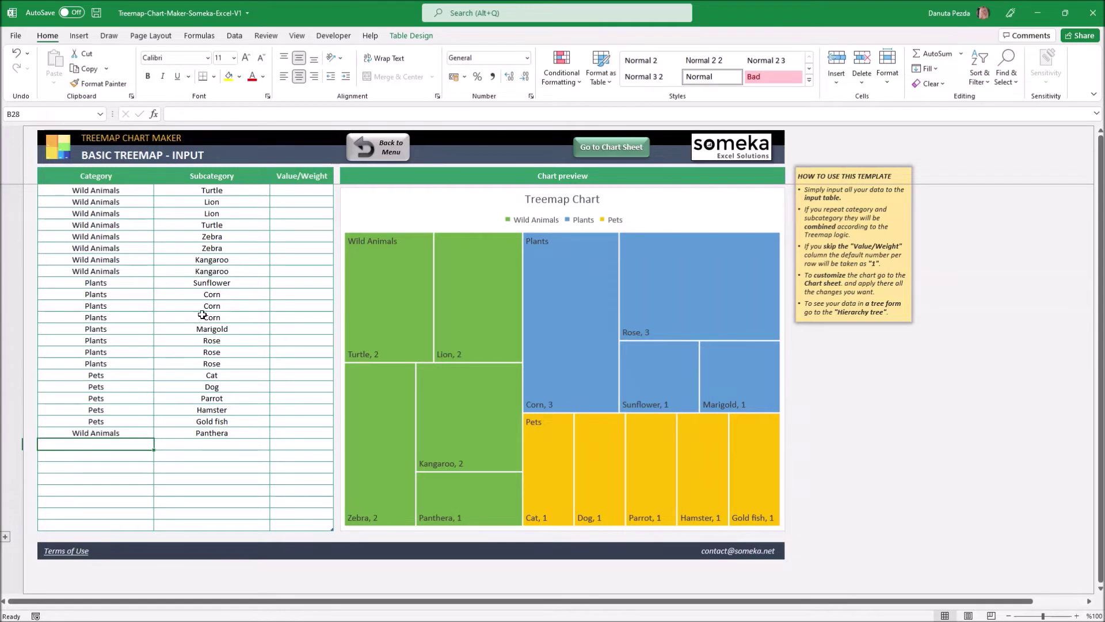
- Give Dog a Value/Weight of 5
mouse_move(375, 479)
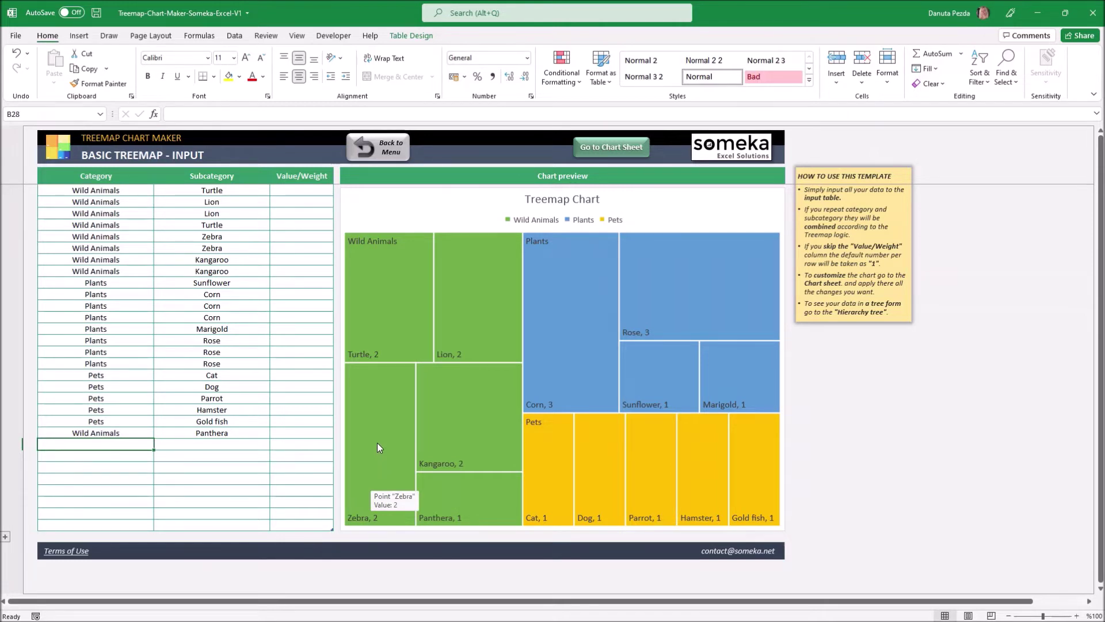
click(295, 386)
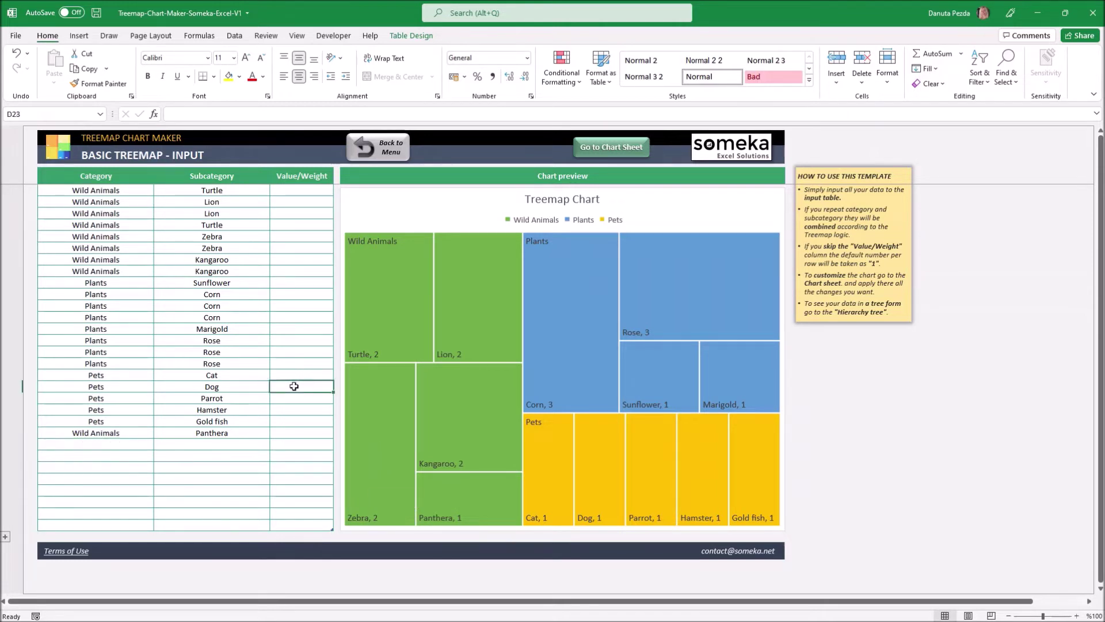
text(5)
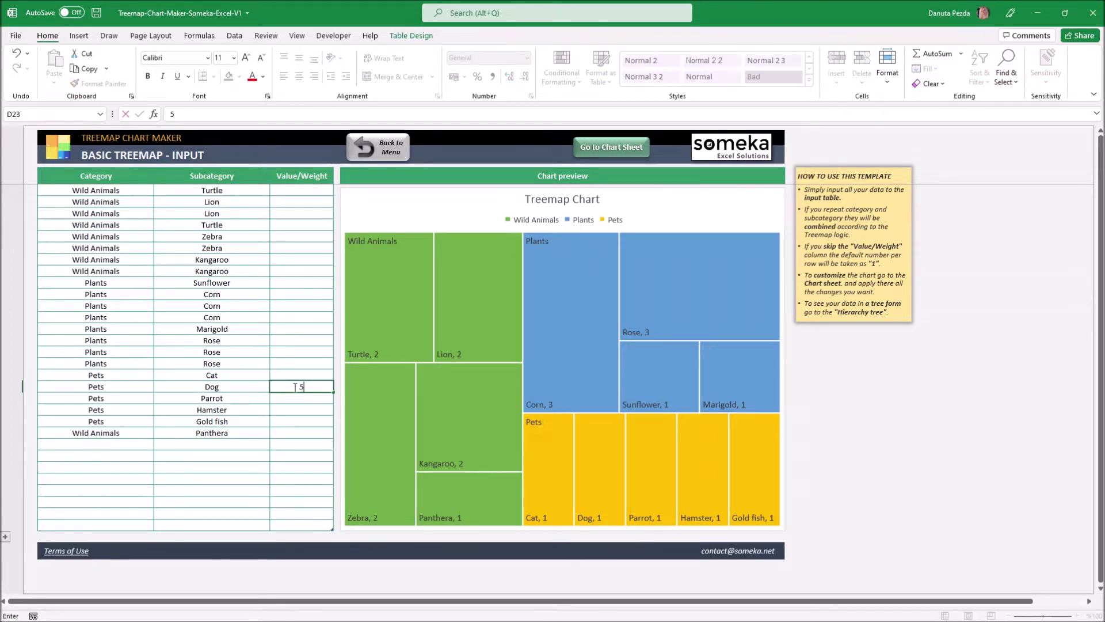
key(Return)
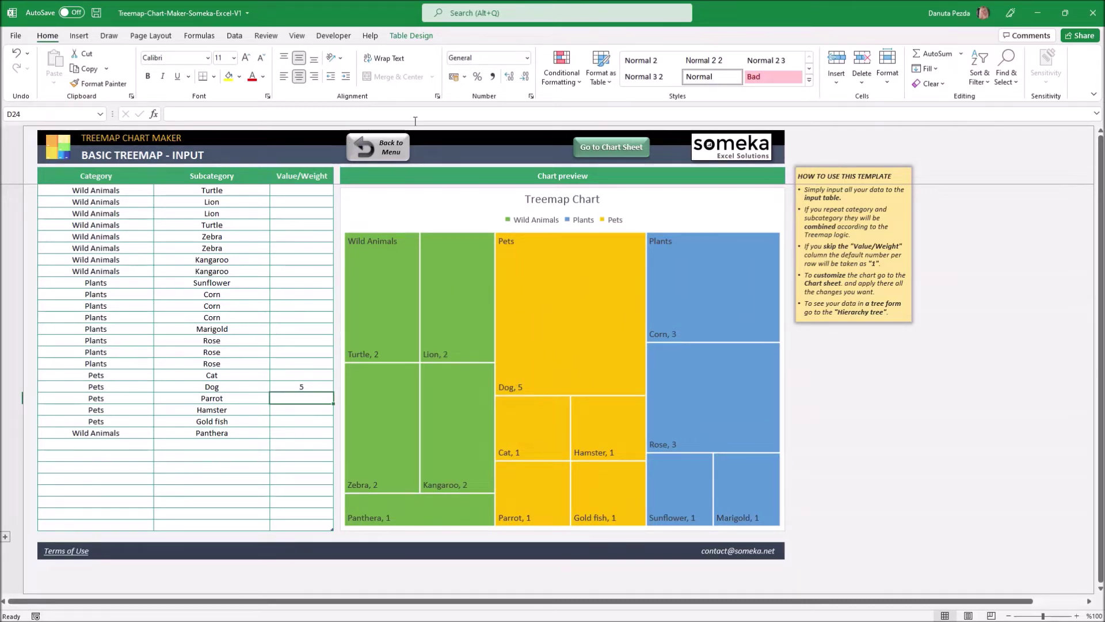
- Apply the orange, green and yellow palette and a dark style to the basic treemap chart
click(614, 149)
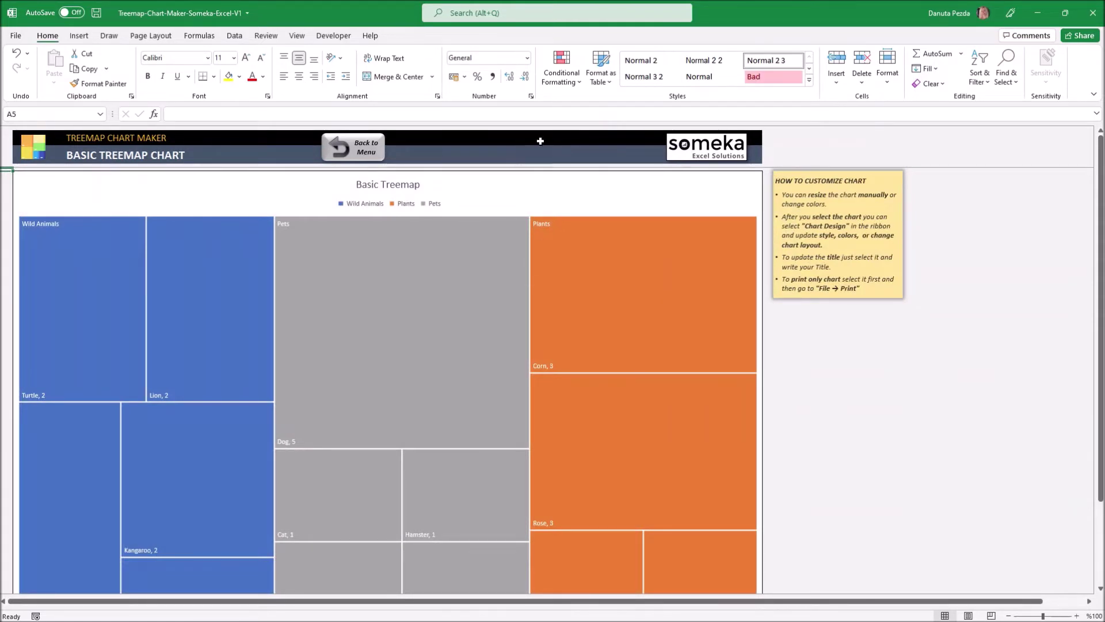
click(512, 184)
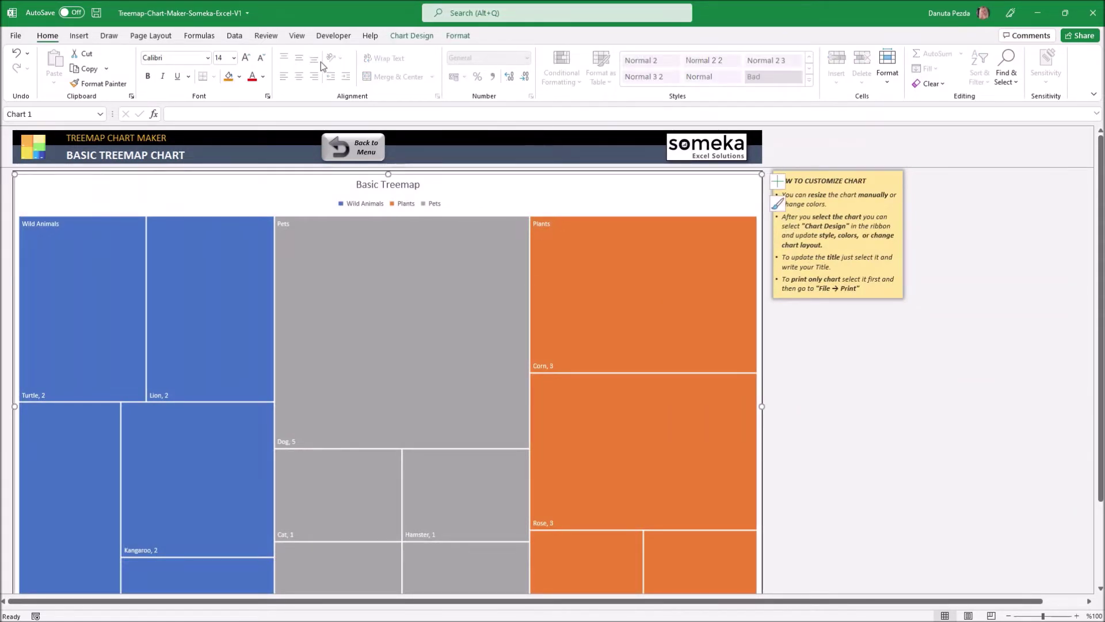
click(407, 37)
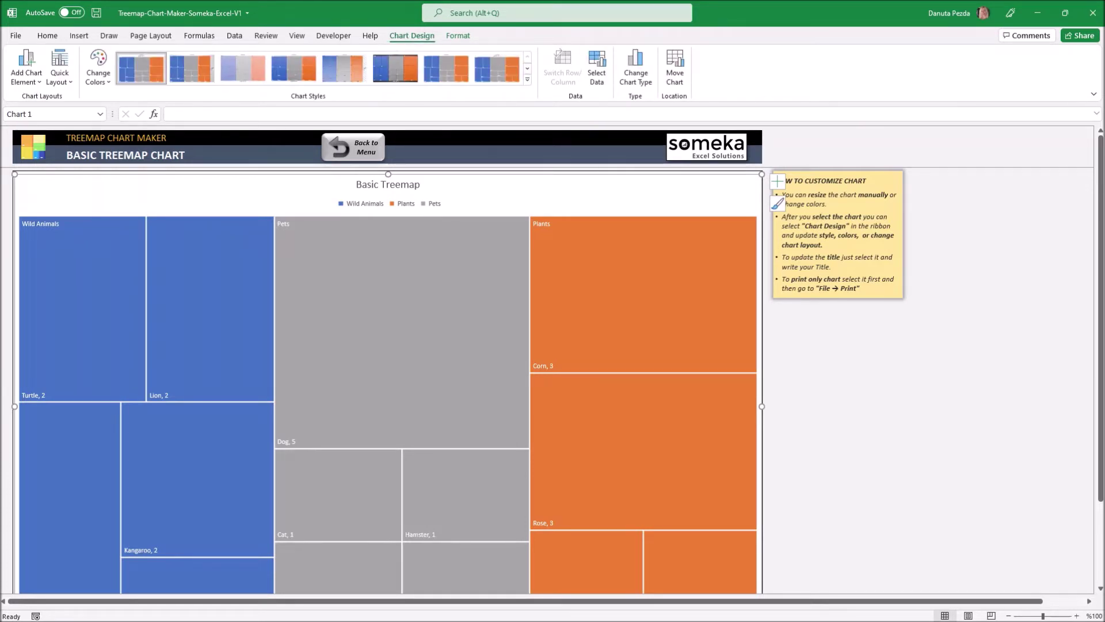
click(98, 68)
click(141, 134)
click(394, 73)
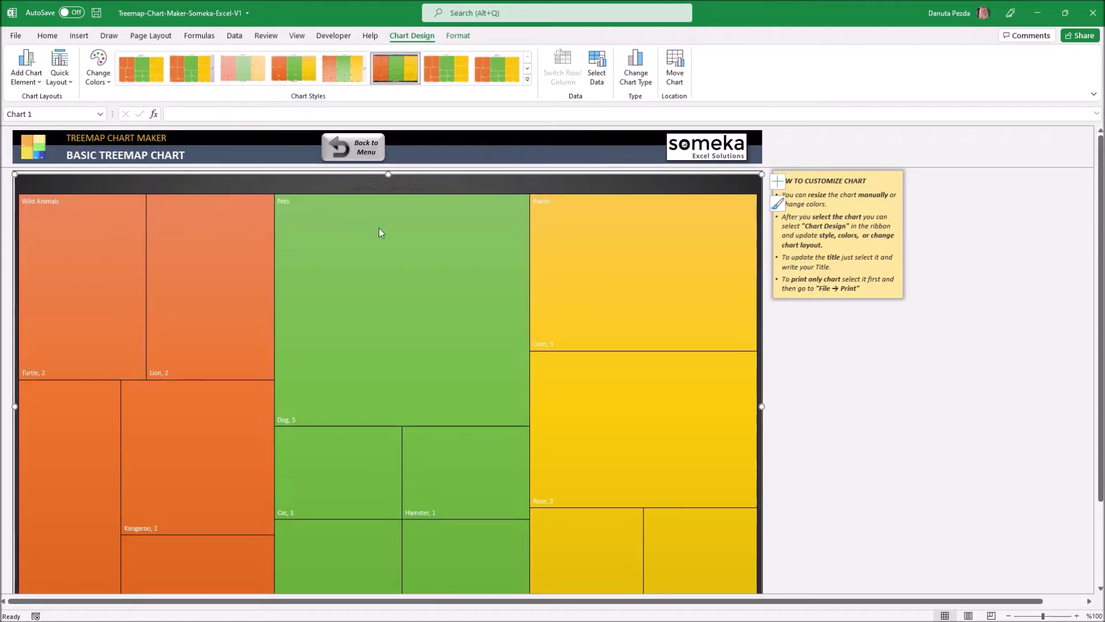
- Make the Basic Treemap chart title text white
click(412, 179)
click(48, 35)
click(263, 76)
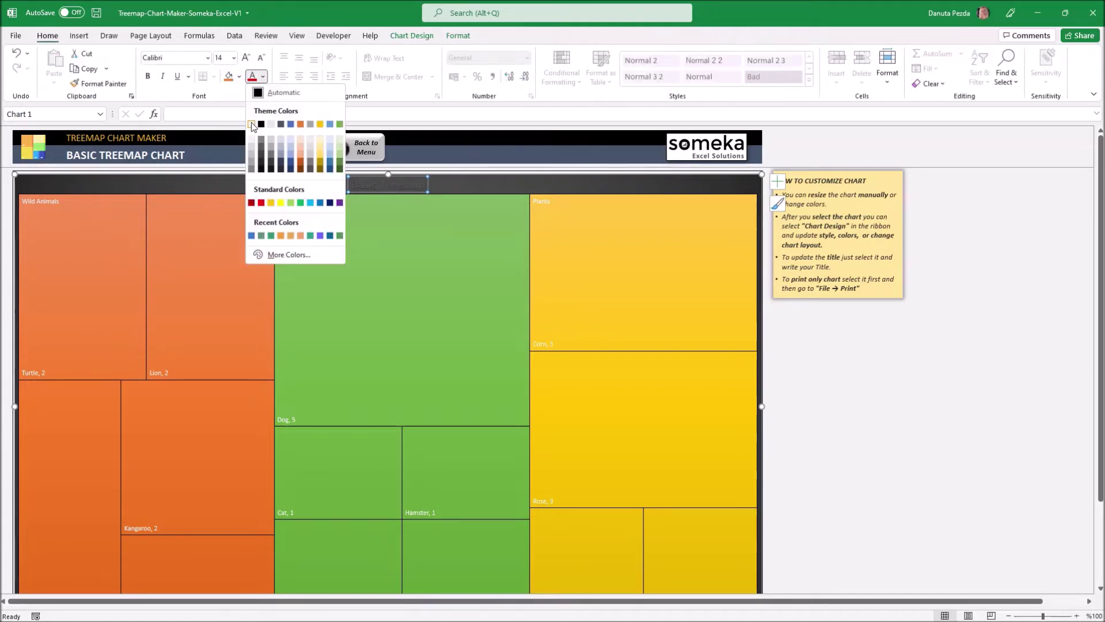
click(256, 124)
click(678, 181)
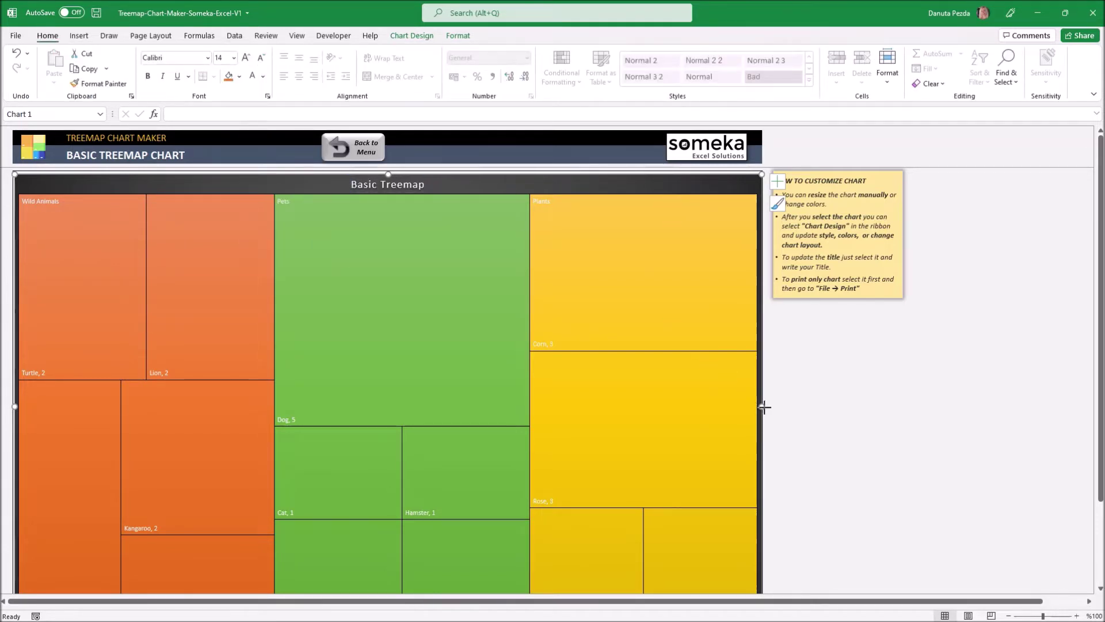
- Shrink the treemap chart to a smaller, narrower size
drag(761, 406, 641, 406)
drag(328, 593, 345, 439)
drag(641, 306, 425, 307)
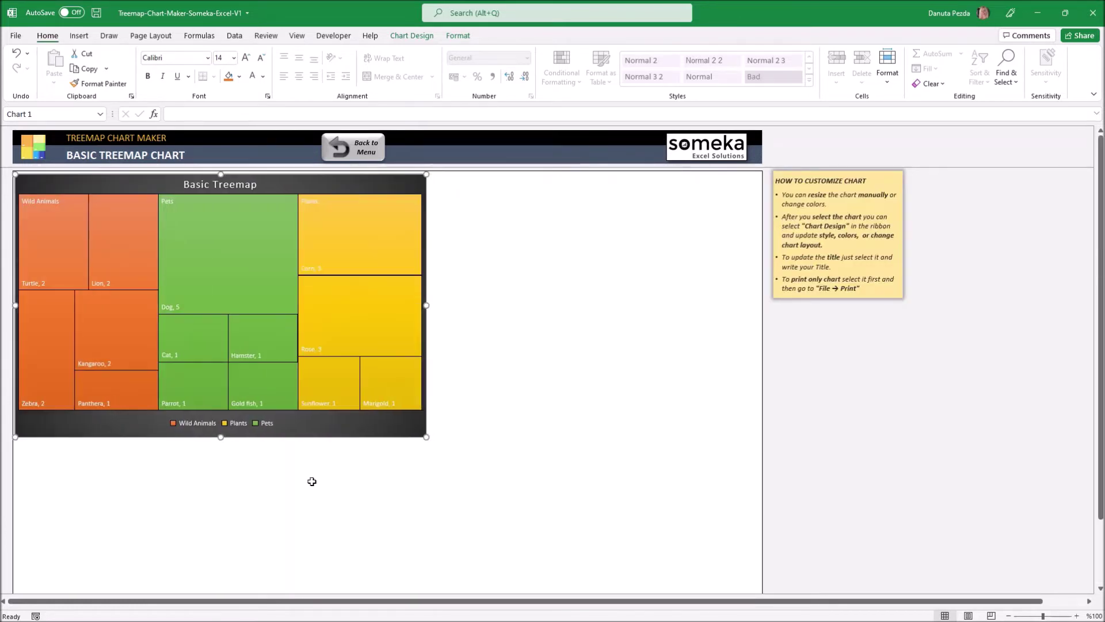
drag(425, 437, 487, 569)
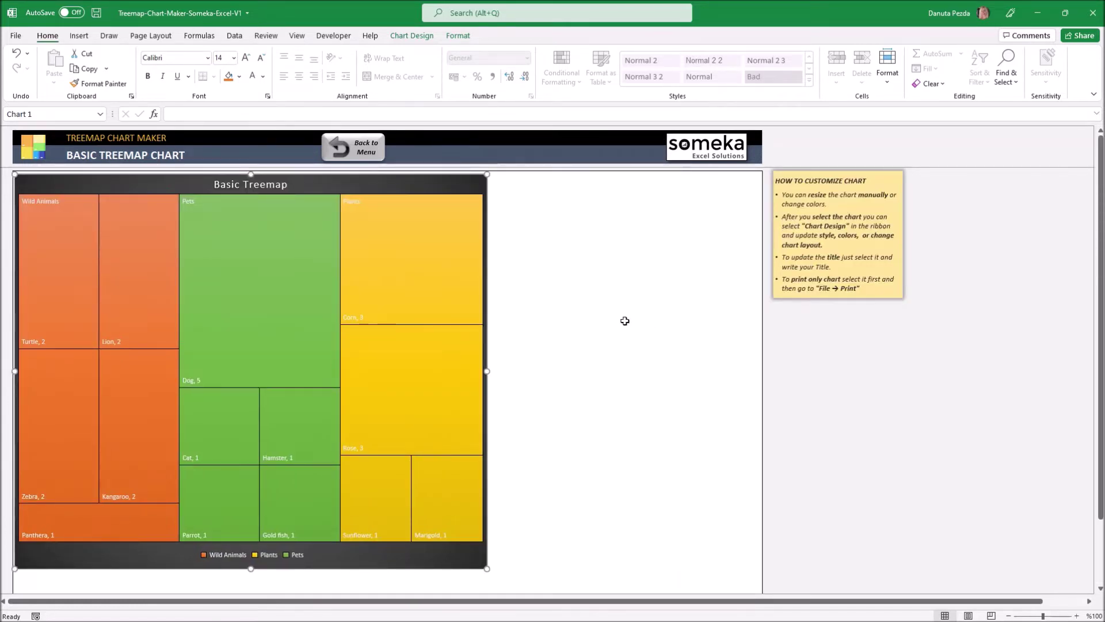
click(625, 320)
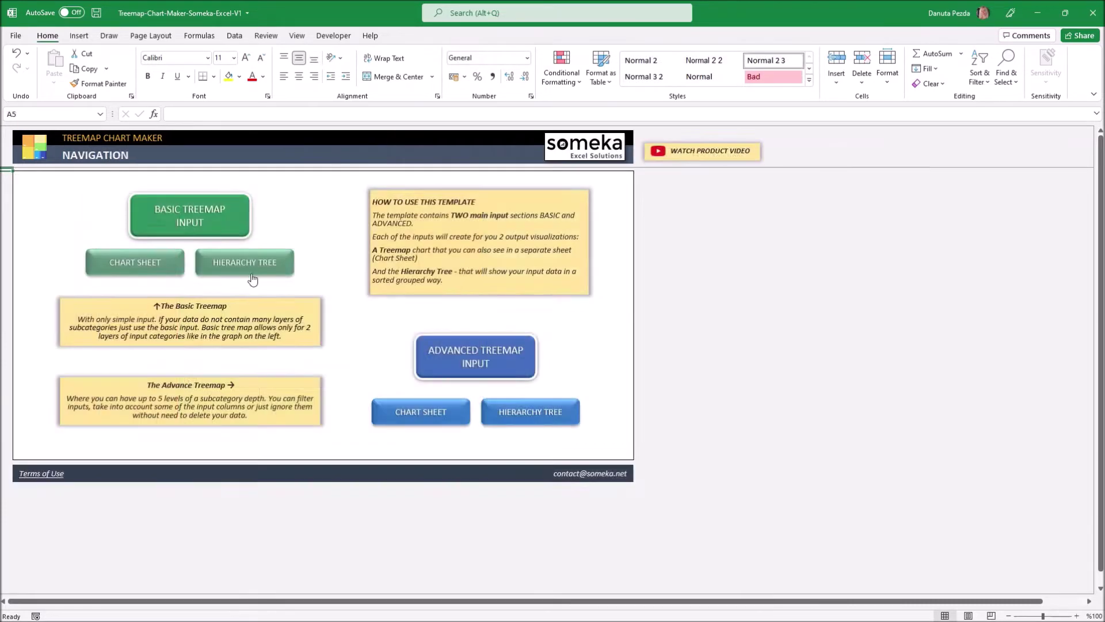
- View the basic hierarchy tree totalling 26, then go back to the Navigation menu
click(254, 279)
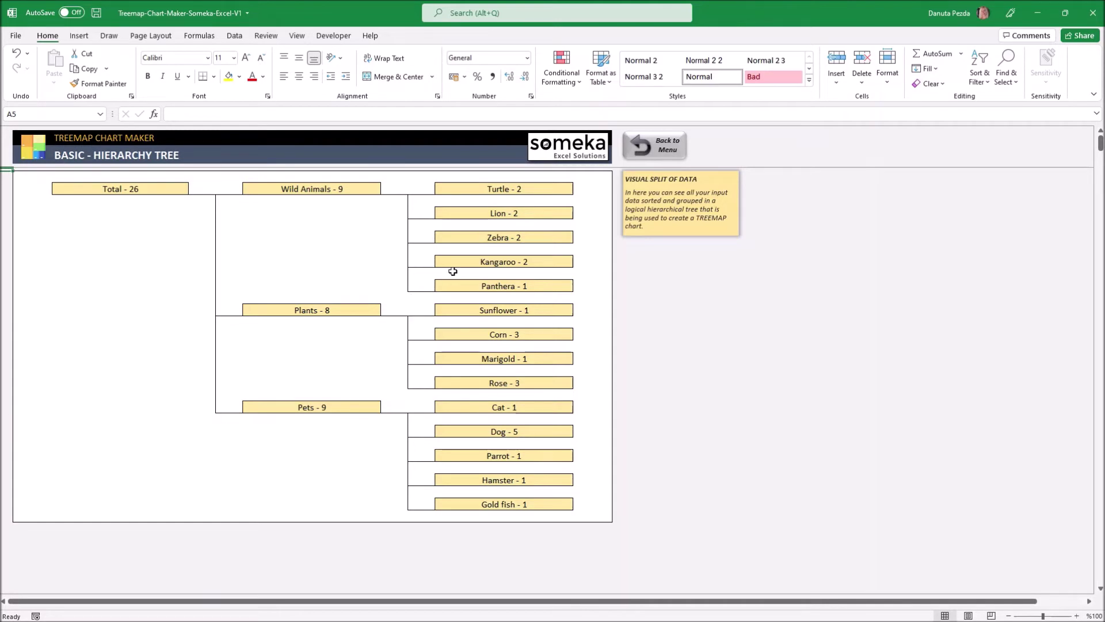
click(631, 149)
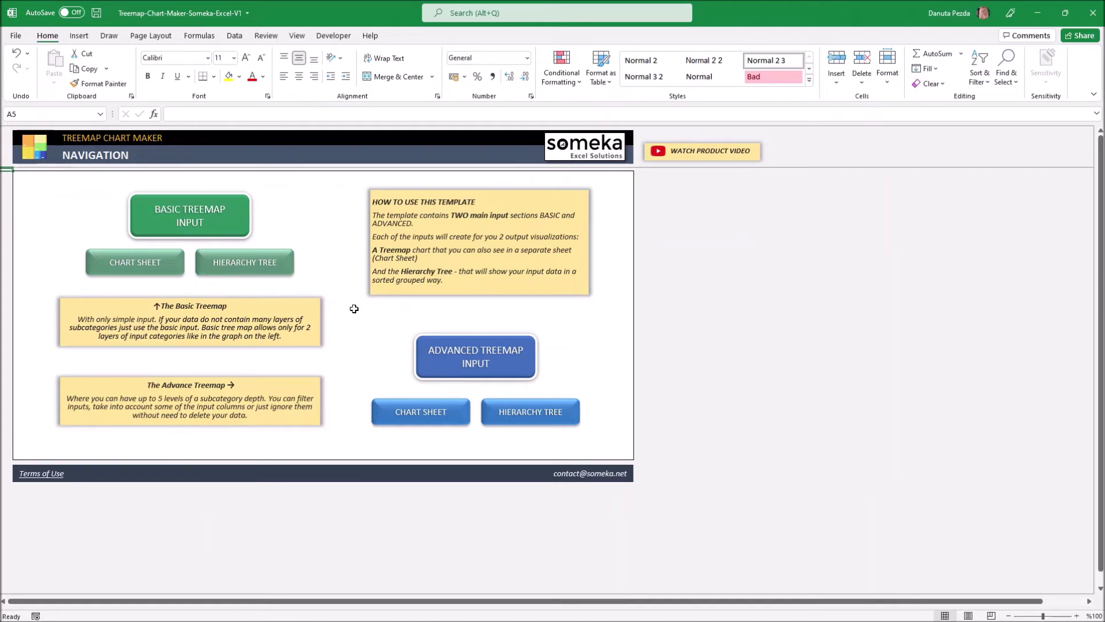
click(478, 362)
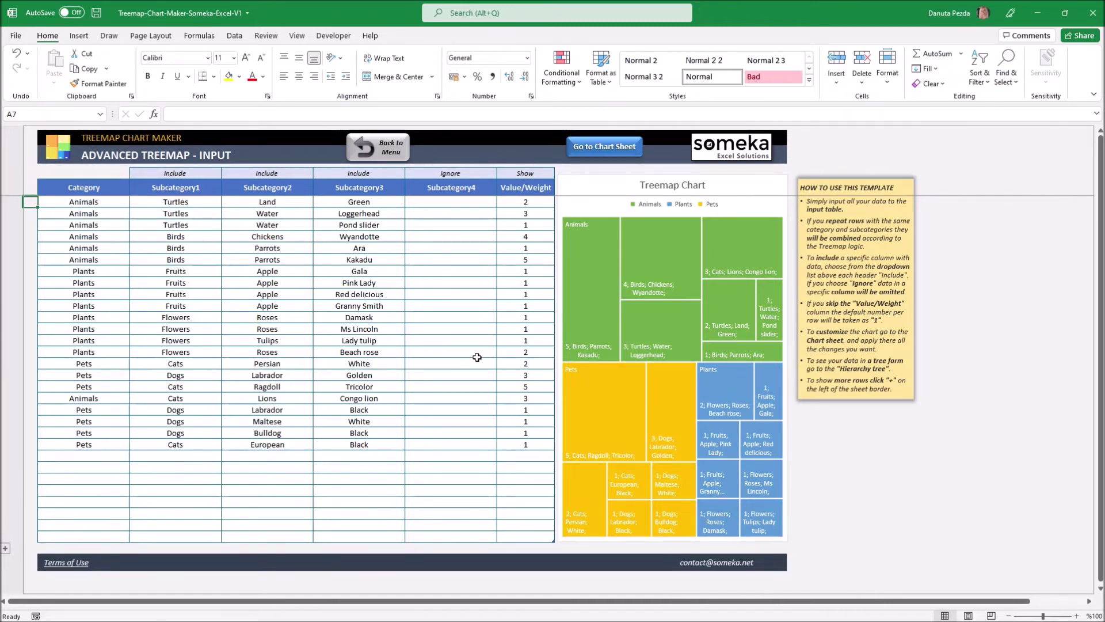
click(206, 202)
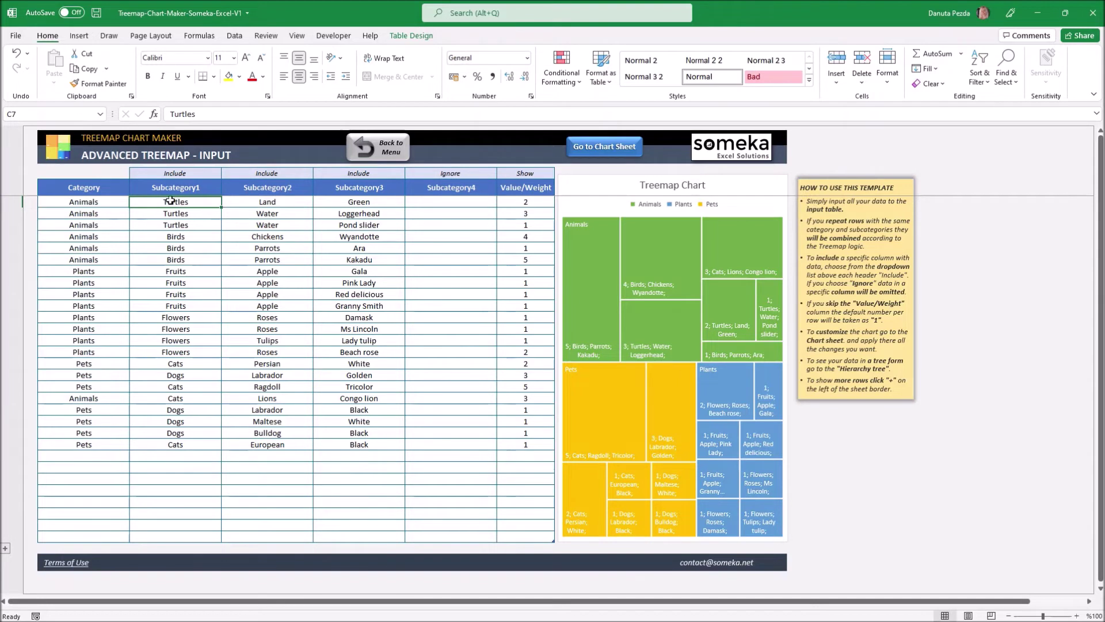
click(182, 236)
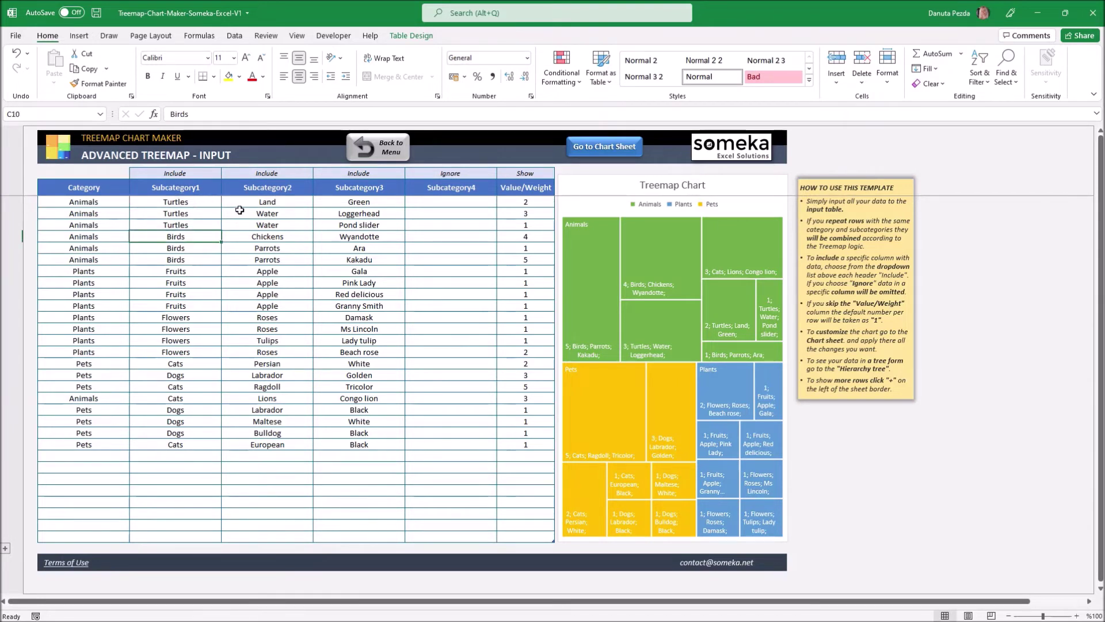
click(259, 214)
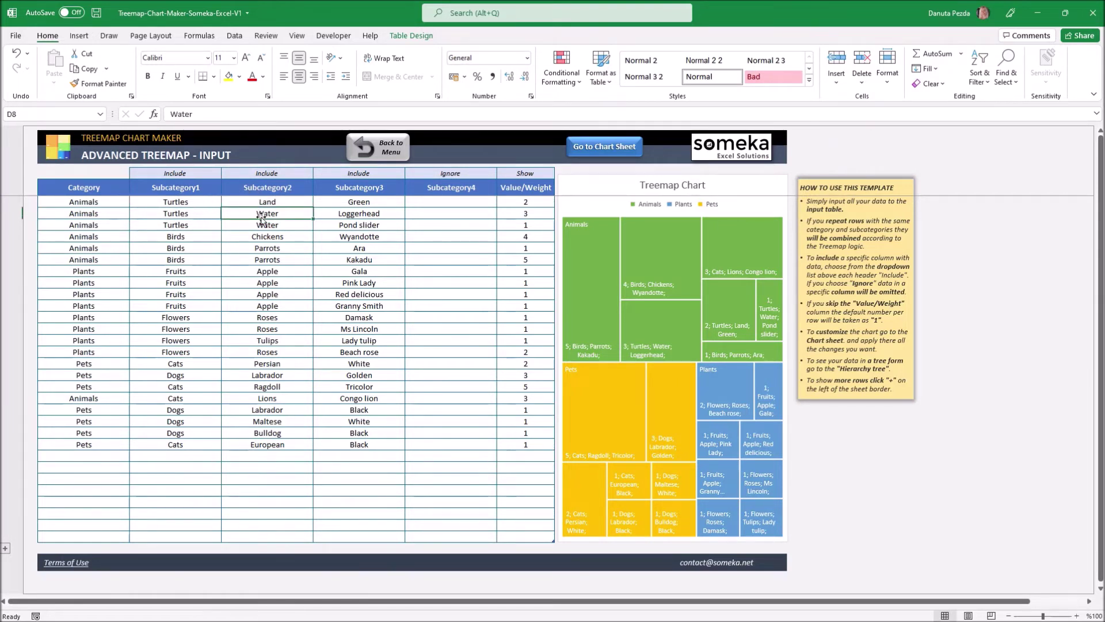
click(281, 200)
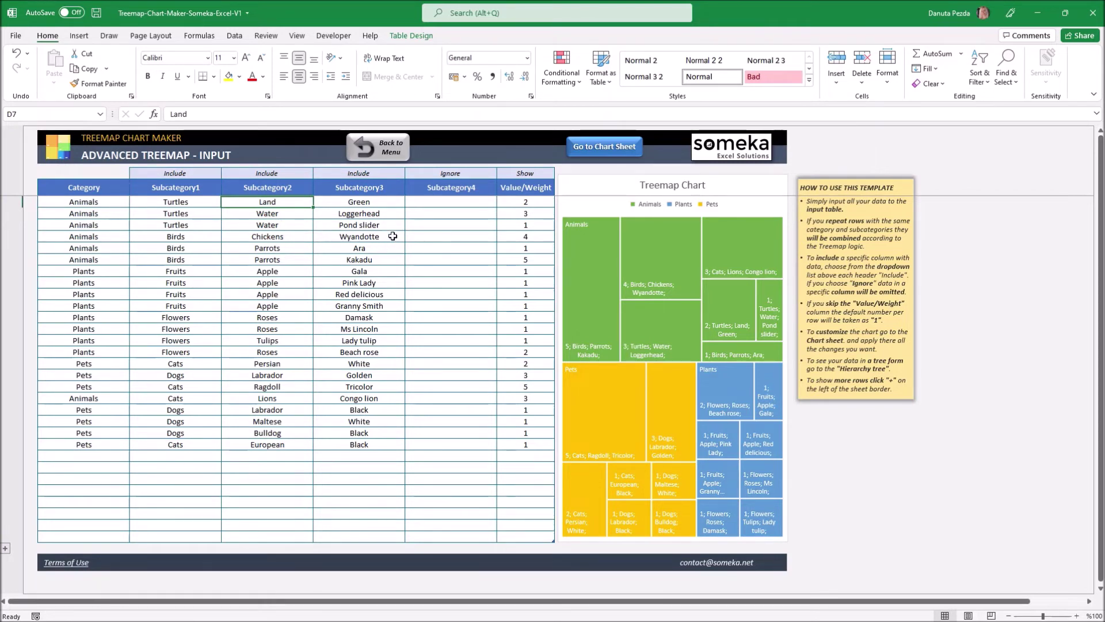
drag(360, 215, 356, 225)
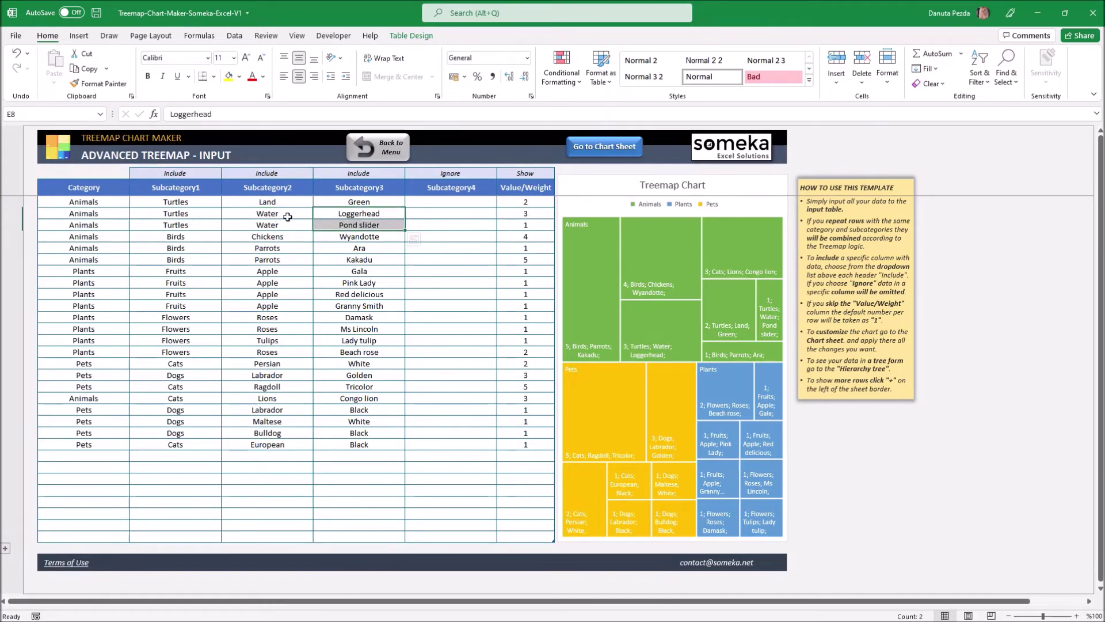
click(318, 212)
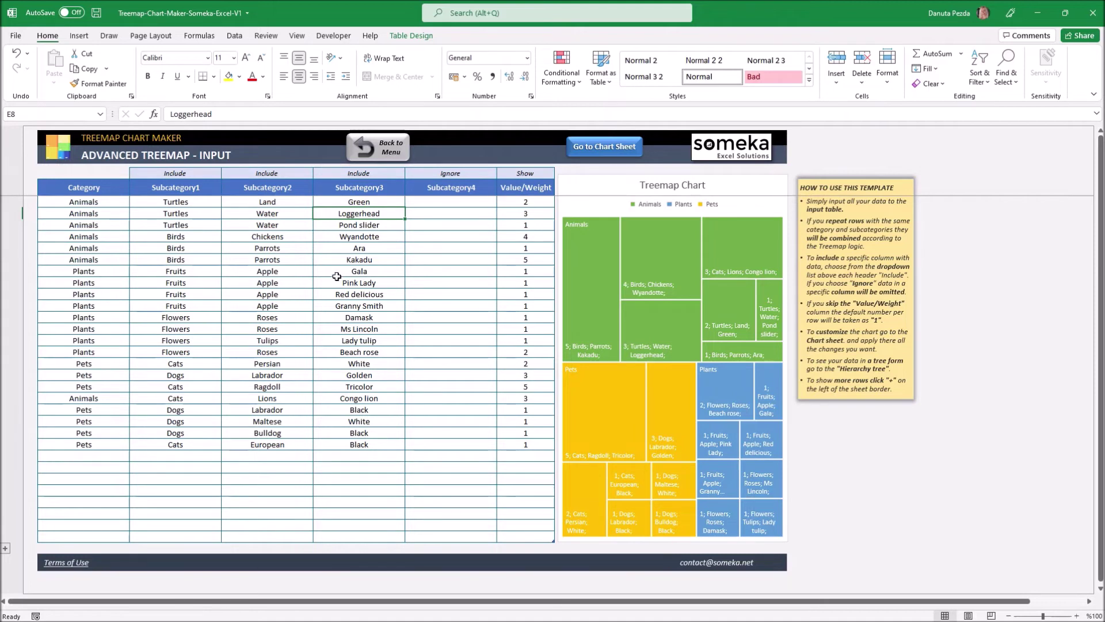
- Set both Subcategory3 and Subcategory2 headers to Ignore
click(380, 177)
click(410, 173)
click(329, 182)
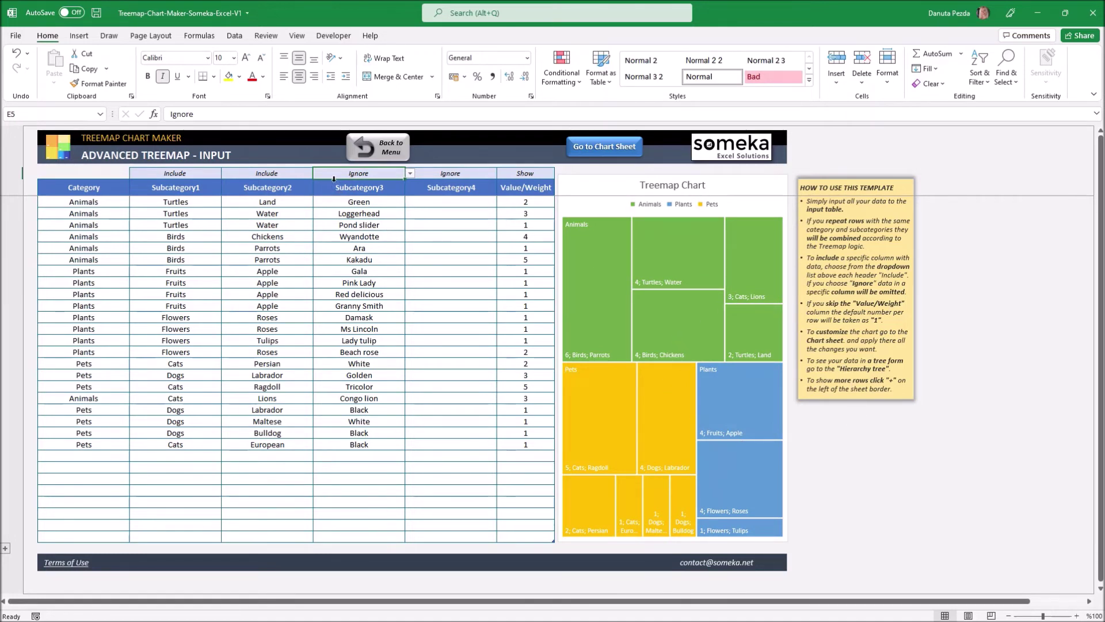
click(271, 174)
click(318, 173)
click(259, 189)
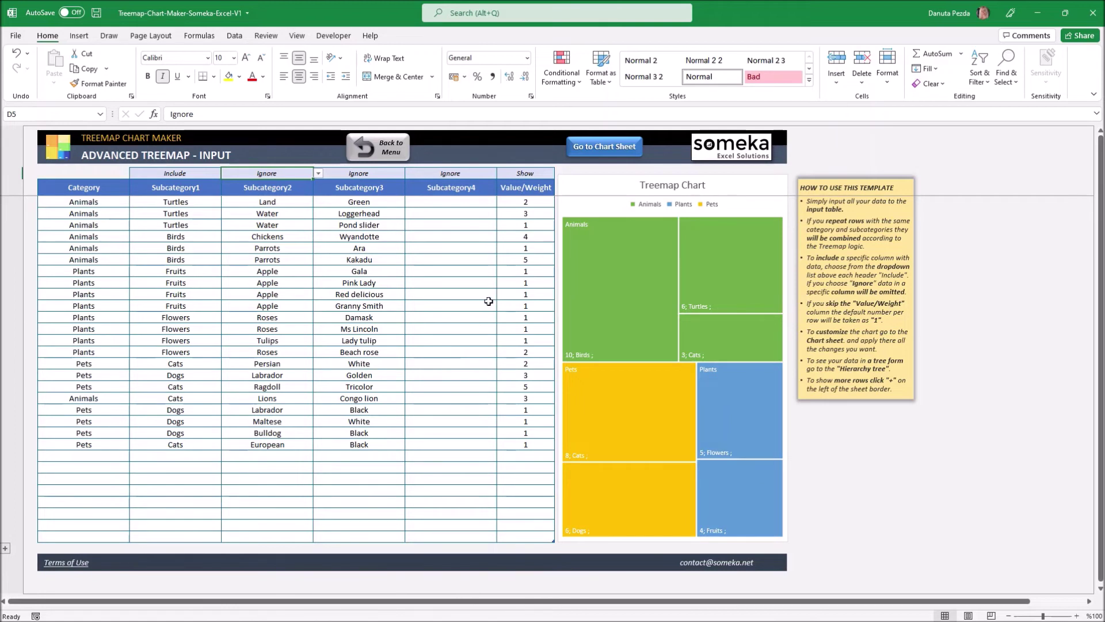
- Switch the Value/Weight column to Hide, then back to Show
click(535, 173)
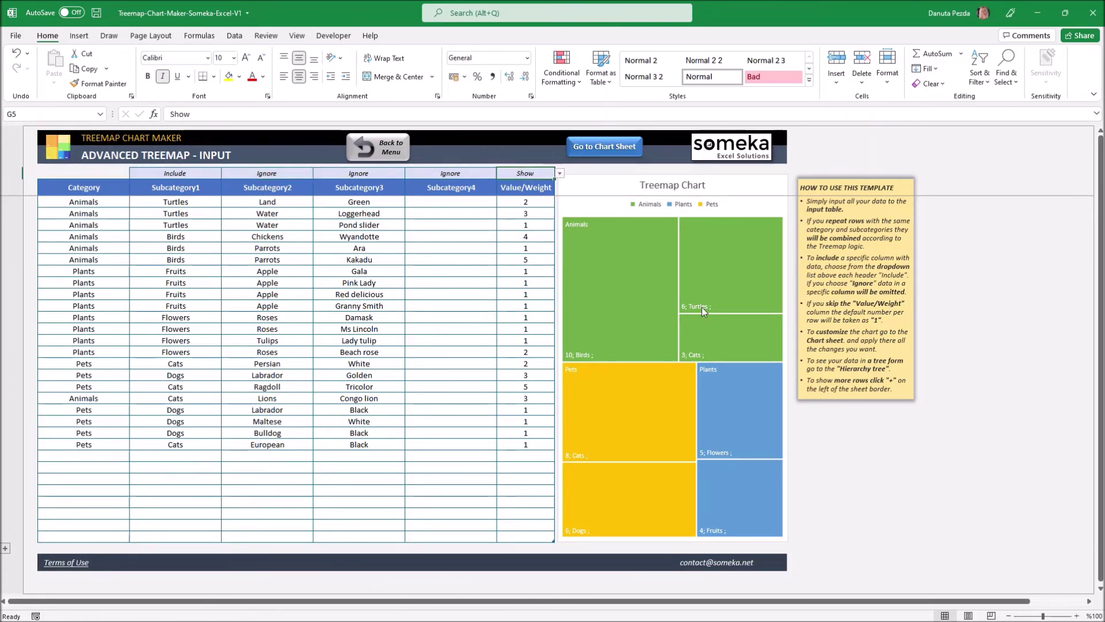
click(559, 173)
click(510, 191)
click(560, 173)
click(491, 184)
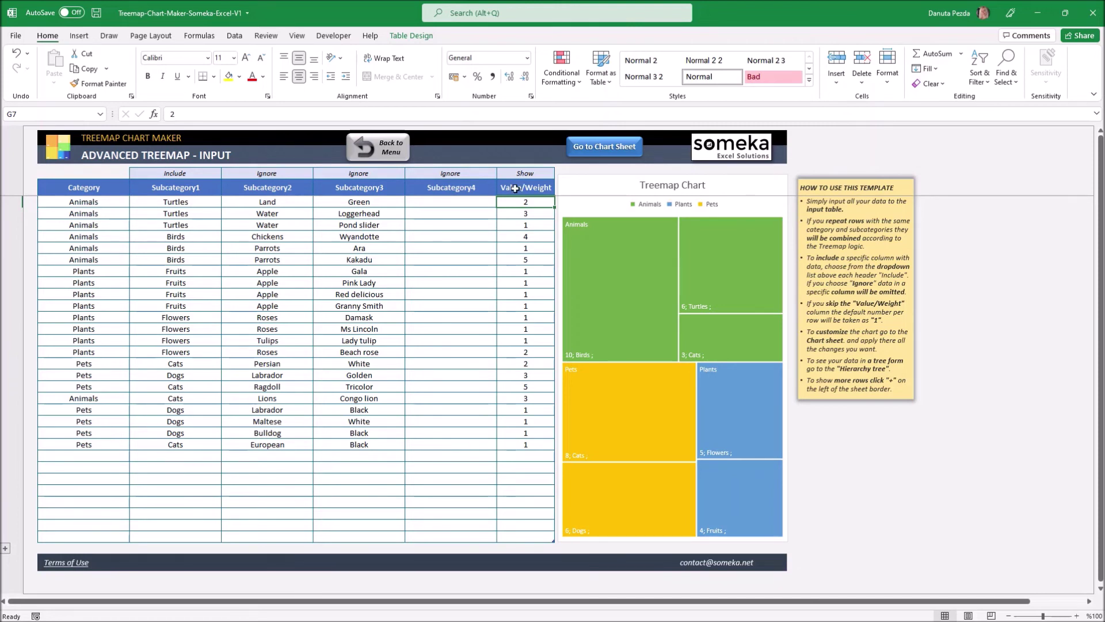
- Make the advanced treemap chart shorter and narrower
click(602, 147)
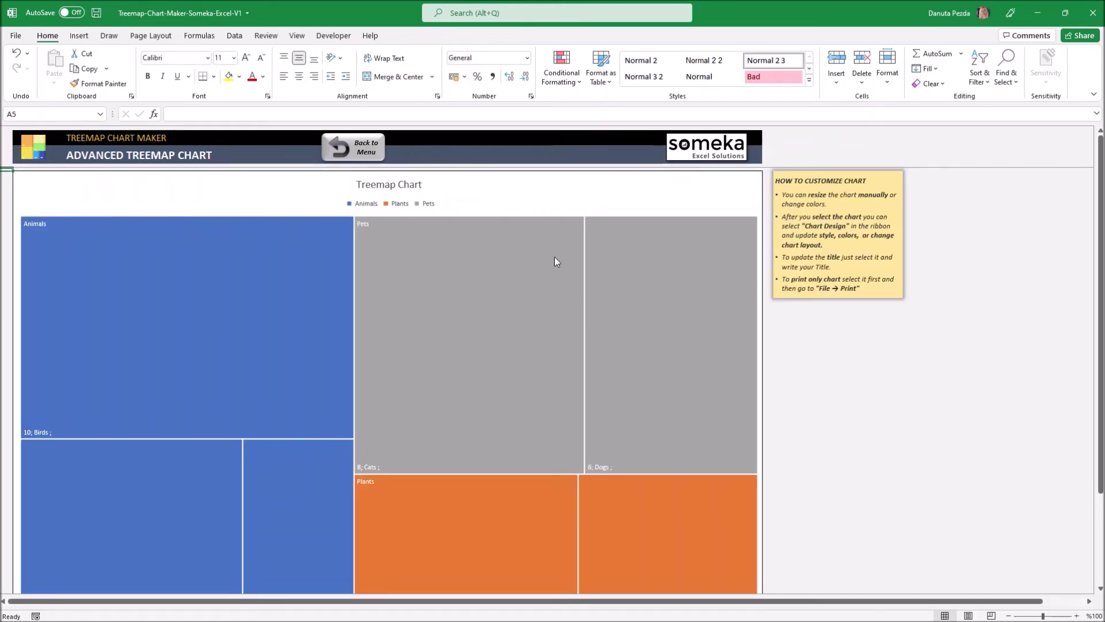
click(562, 191)
drag(390, 462, 390, 491)
drag(761, 331, 677, 332)
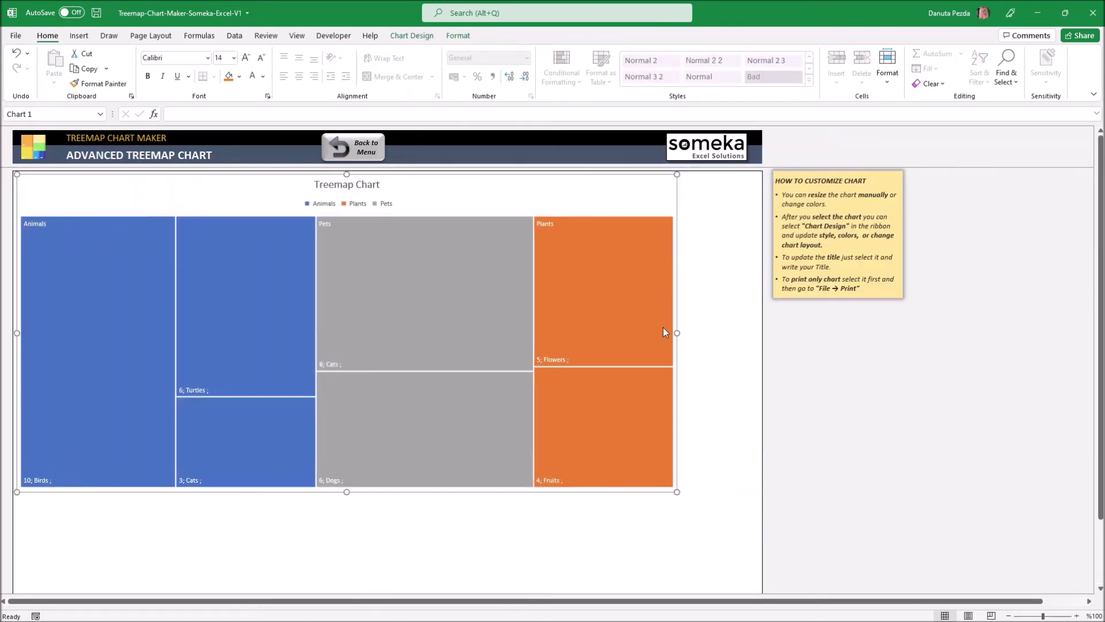
- Set Subcategory2 and Subcategory3 back to Include on the advanced input sheet
click(350, 149)
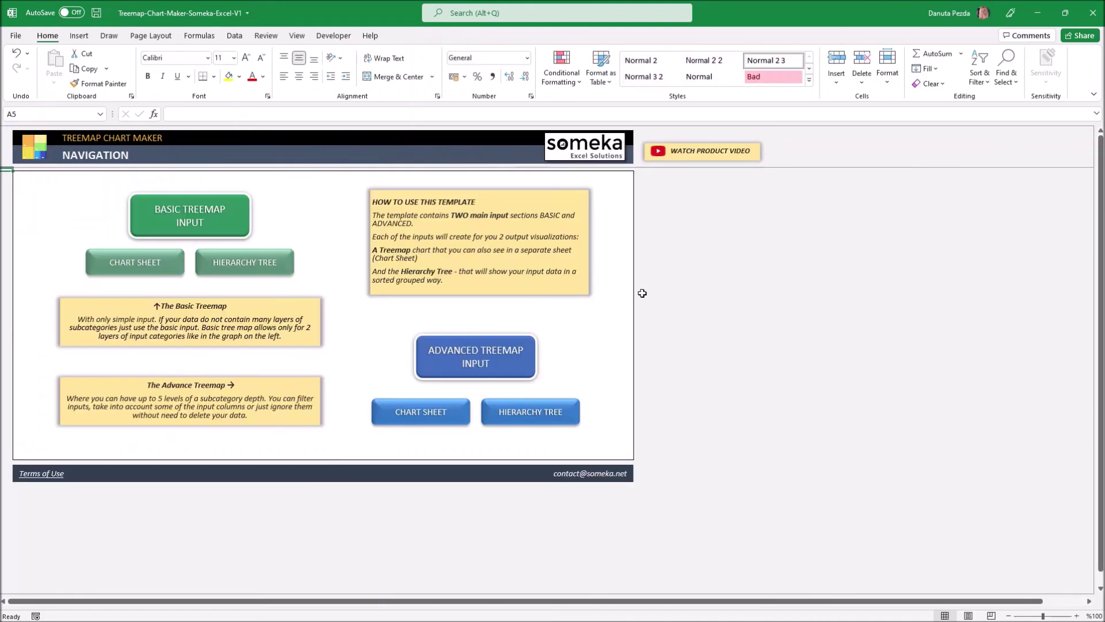
click(491, 362)
click(279, 175)
click(319, 173)
click(242, 184)
click(397, 172)
click(410, 173)
click(334, 184)
- Retitle the advanced treemap chart 'New treemap', then open the advanced hierarchy tree
click(604, 146)
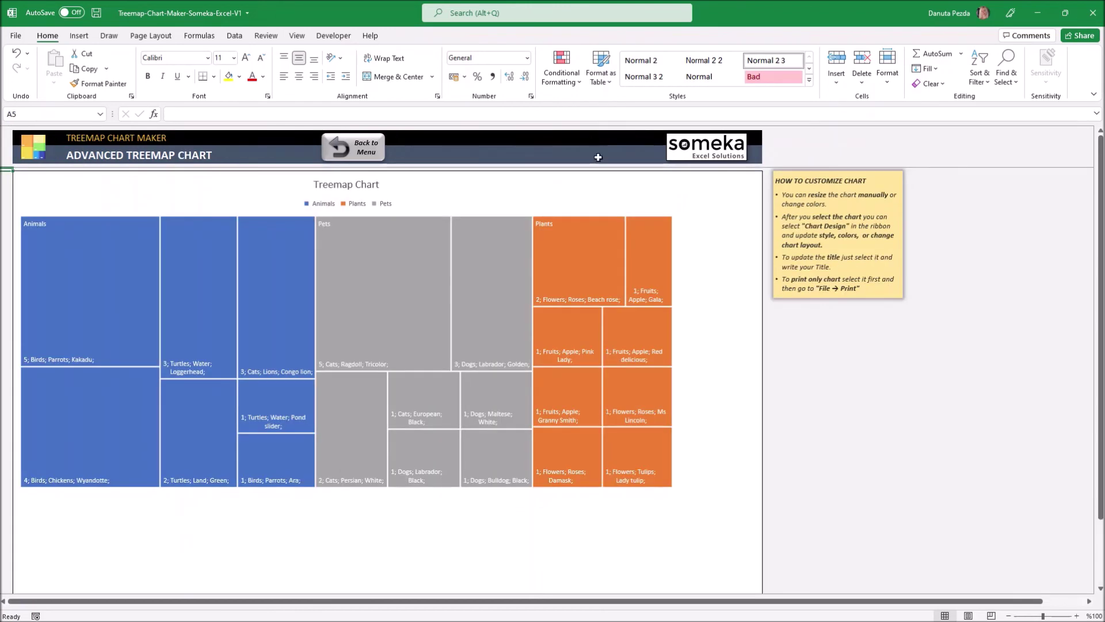
click(542, 253)
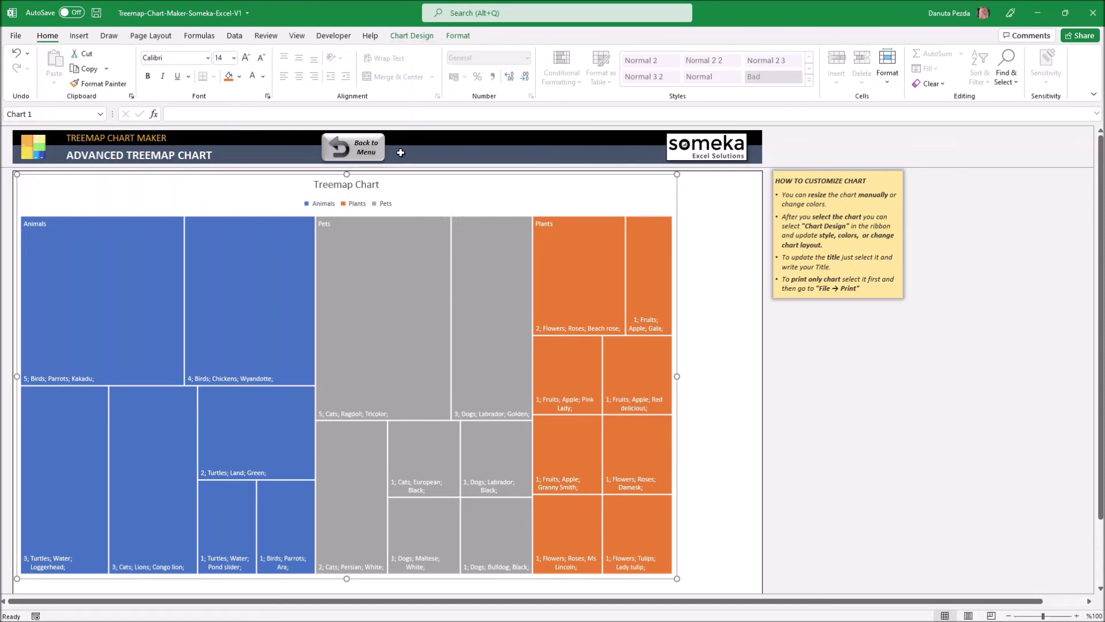
click(401, 38)
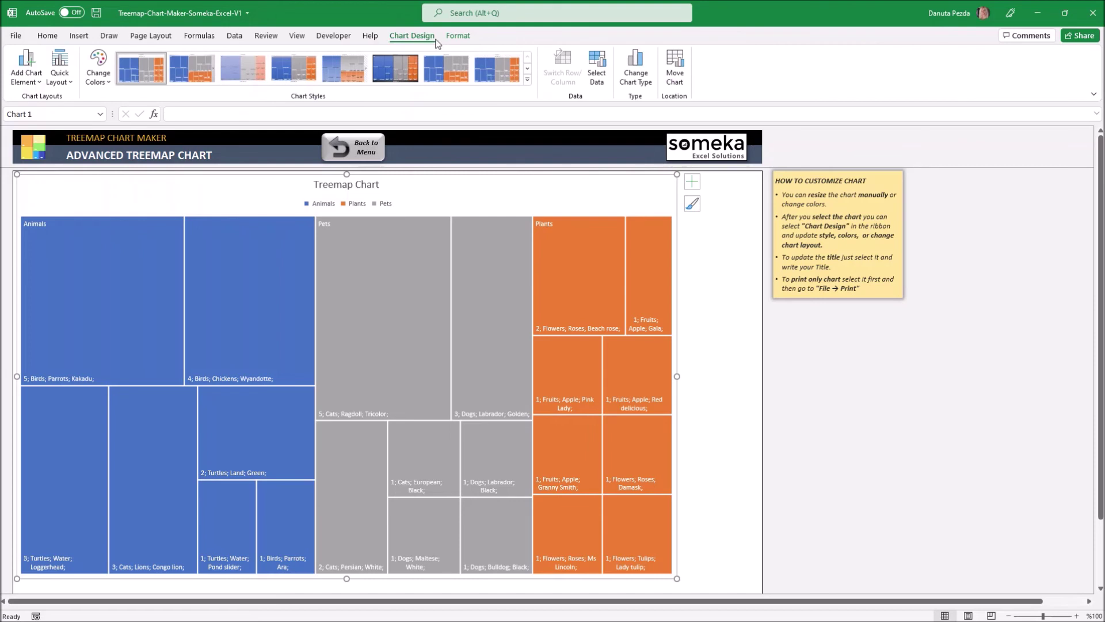
click(339, 186)
triple_click(359, 185)
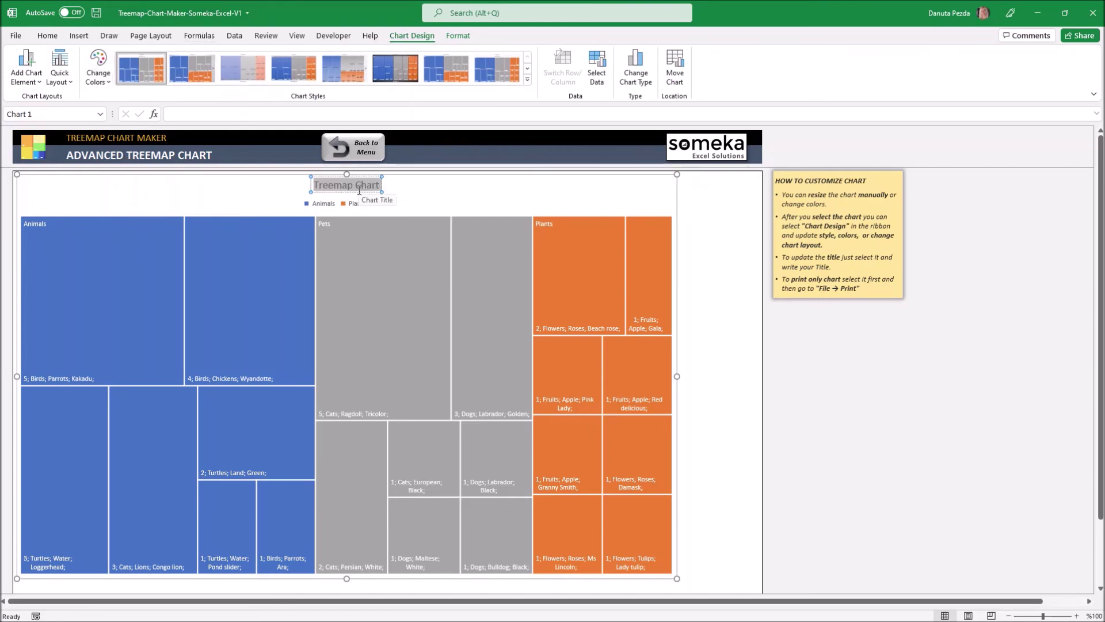
text(New treemap)
click(703, 222)
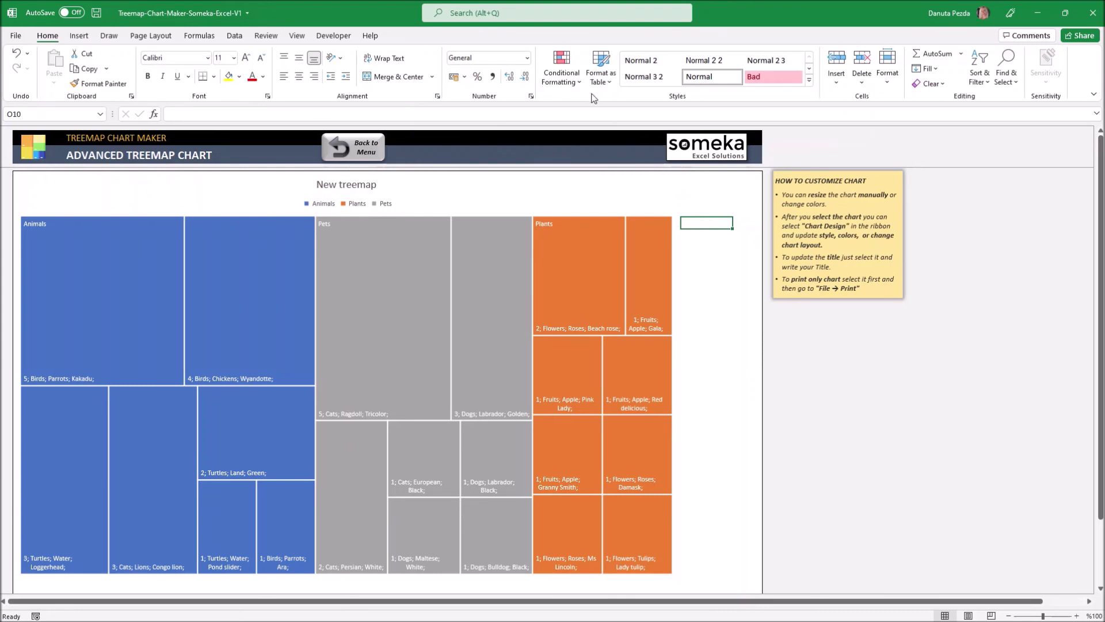
click(381, 151)
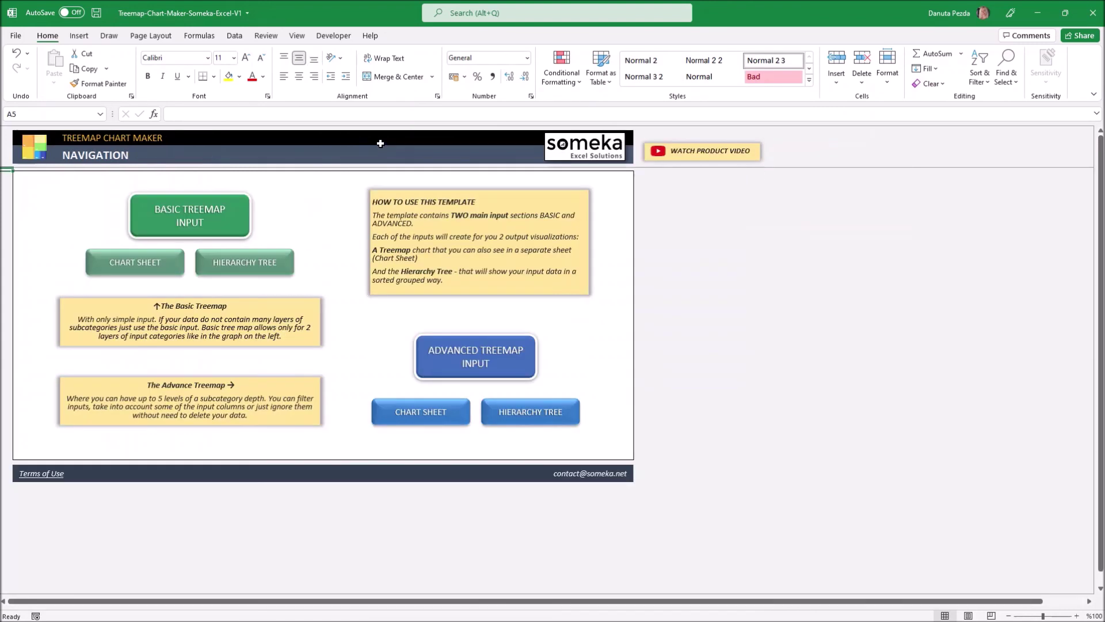
click(530, 412)
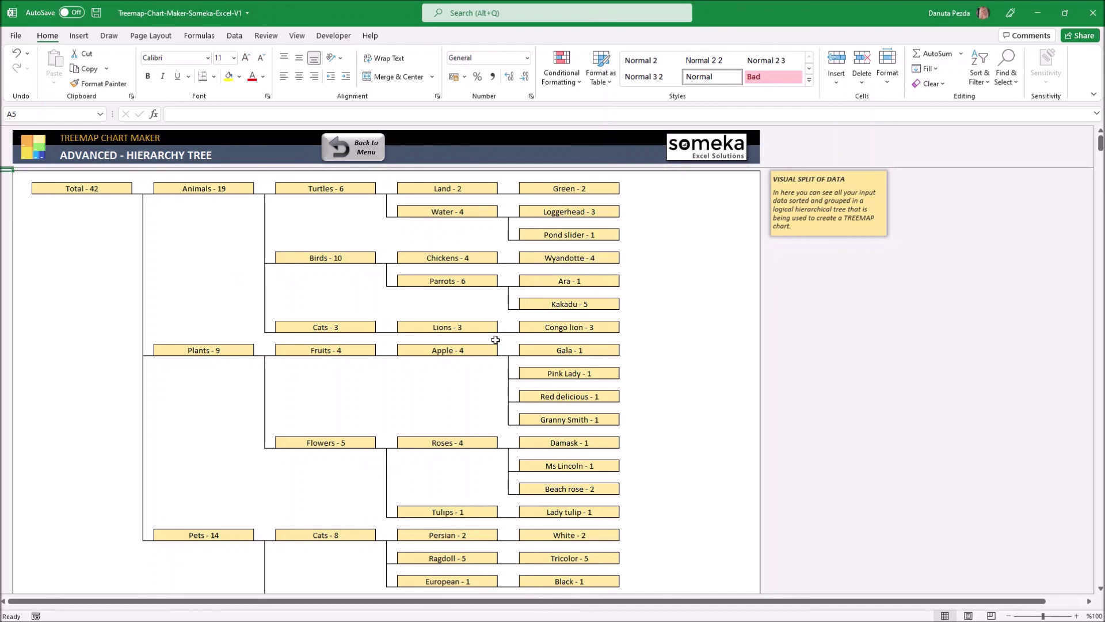
- Scroll through the advanced hierarchy tree from Total 42 down to Animals, Plants and Pets
scroll(419, 390, down, 2)
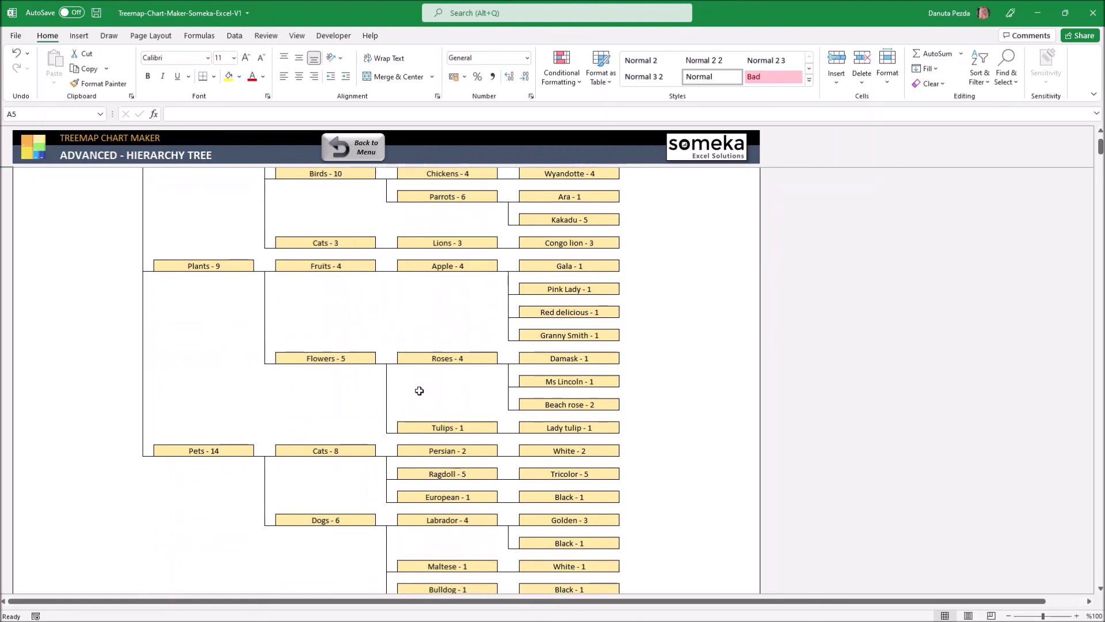
scroll(419, 390, up, 2)
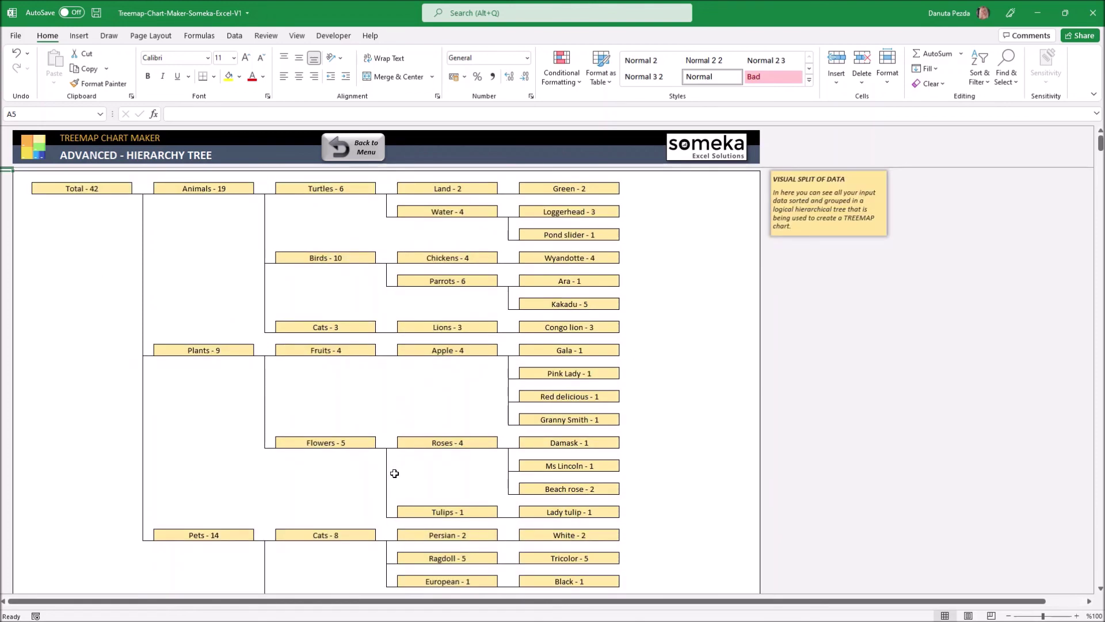